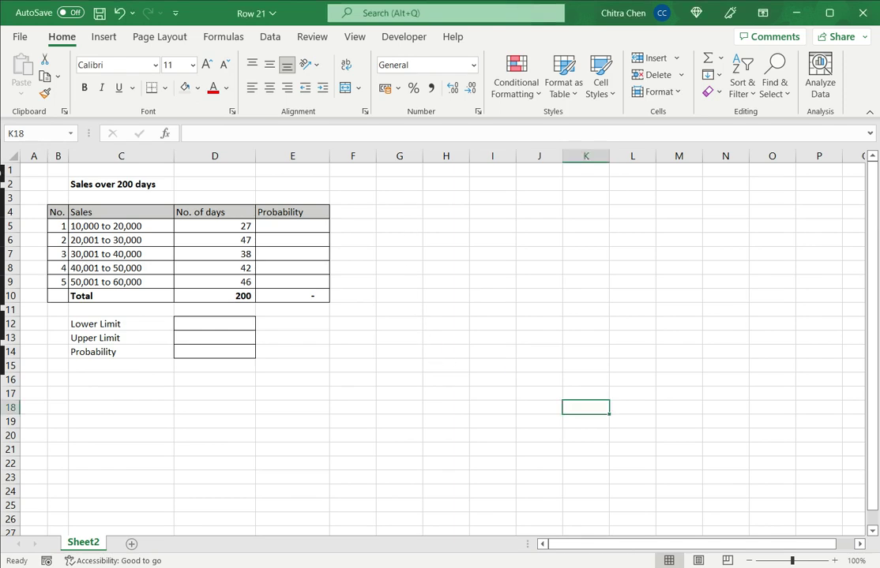
# Examine the sales ranges and their matching numbers of days in the "Sales over 200 days" table
pyautogui.click(407, 228)
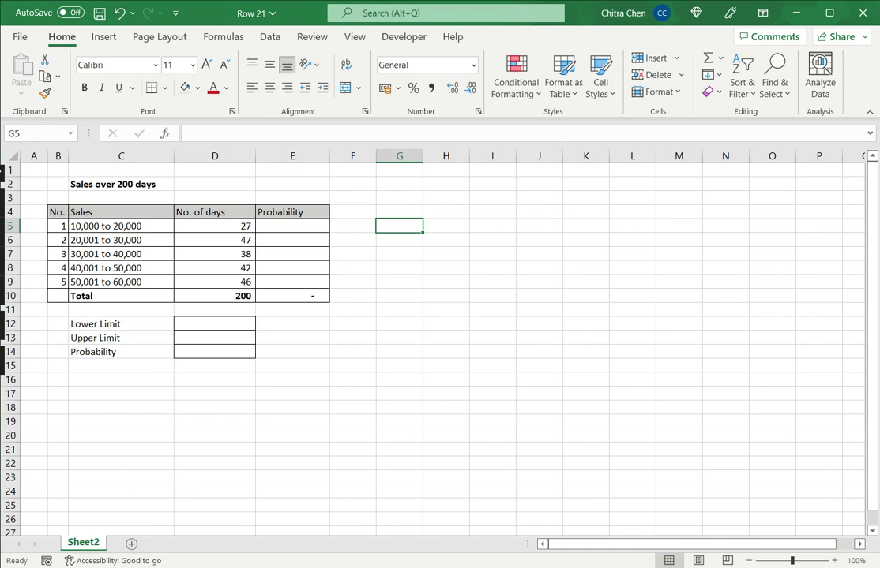
pyautogui.click(121, 184)
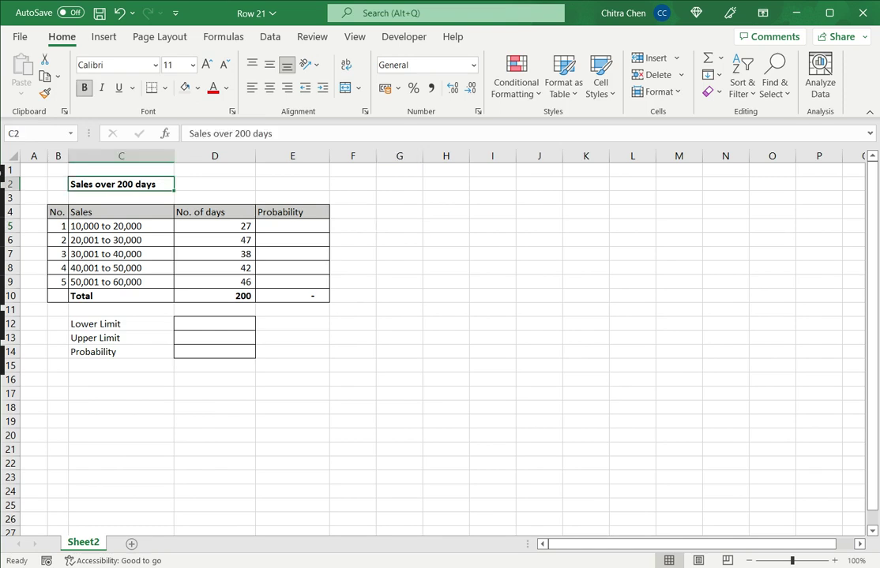
pyautogui.click(121, 227)
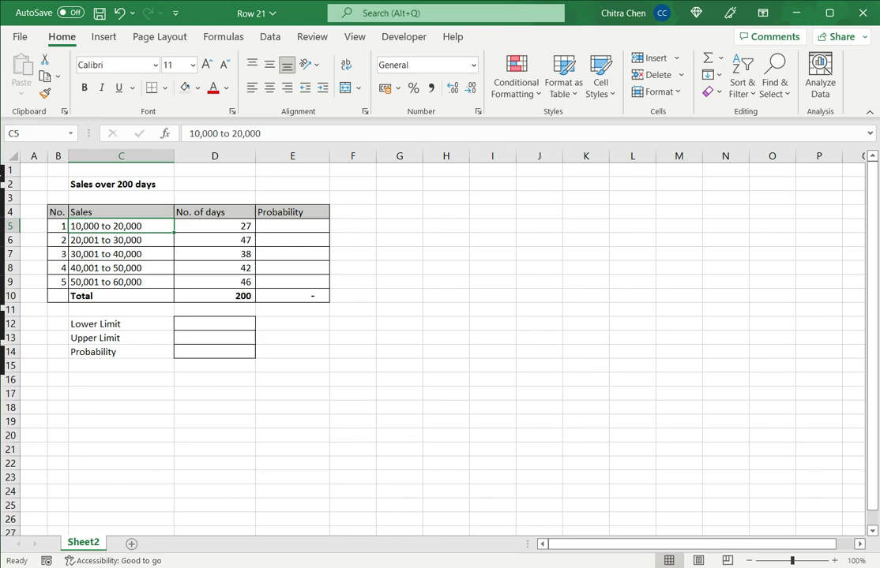
pyautogui.click(121, 240)
pyautogui.click(214, 226)
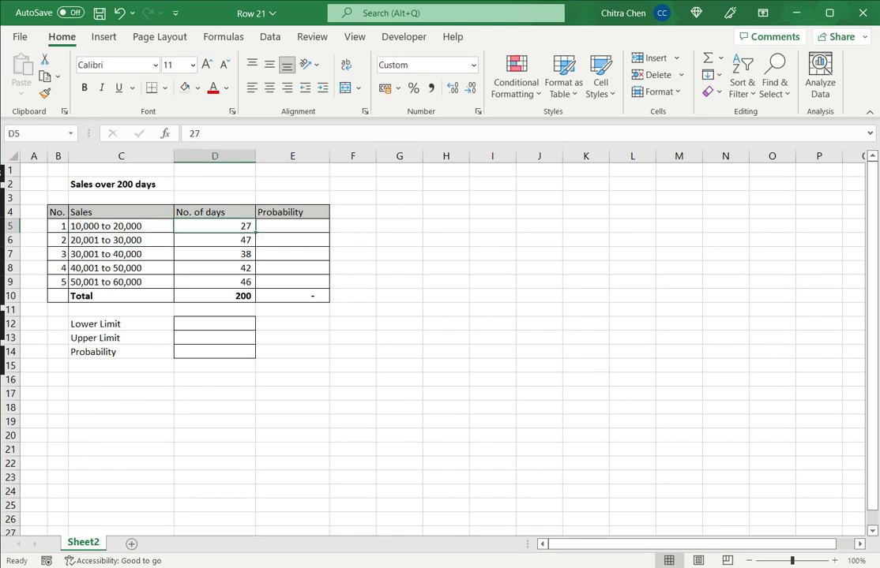
pyautogui.click(121, 226)
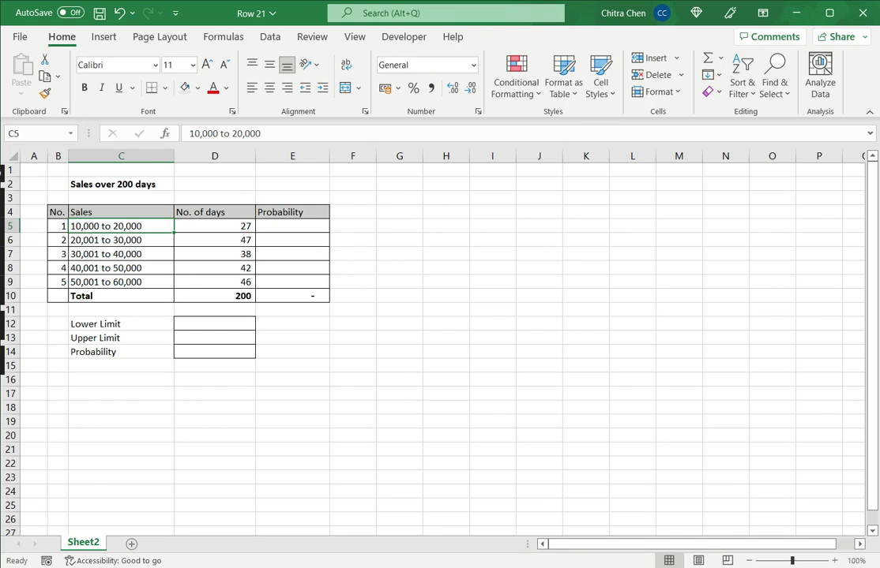
pyautogui.click(214, 226)
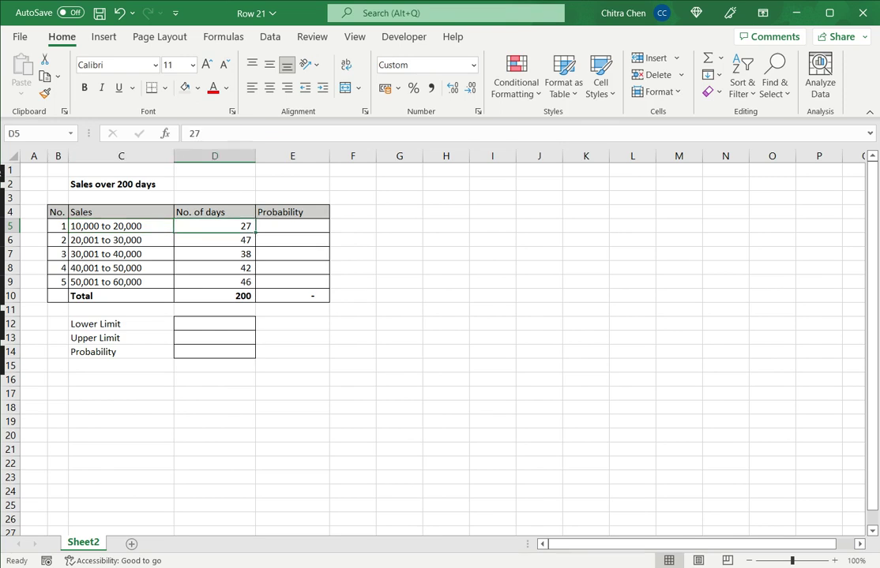
pyautogui.click(121, 240)
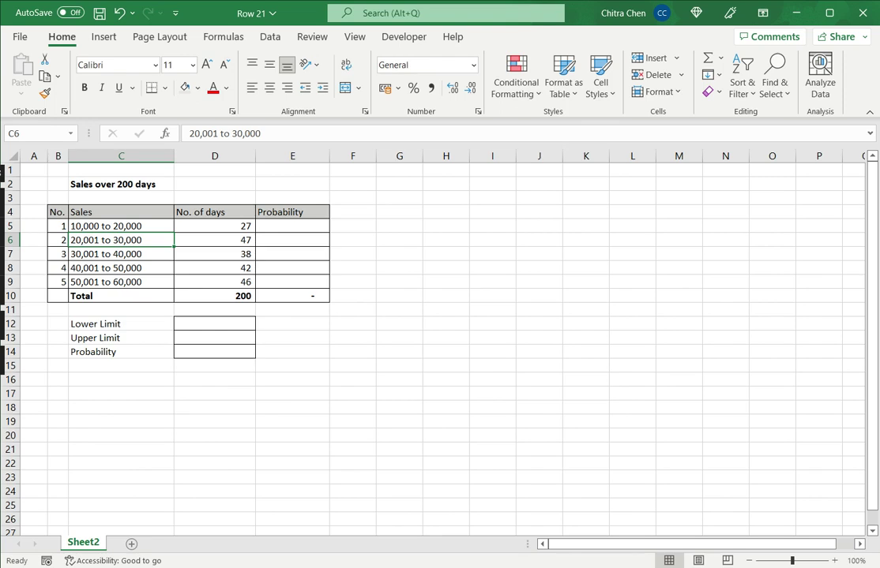
pyautogui.click(214, 240)
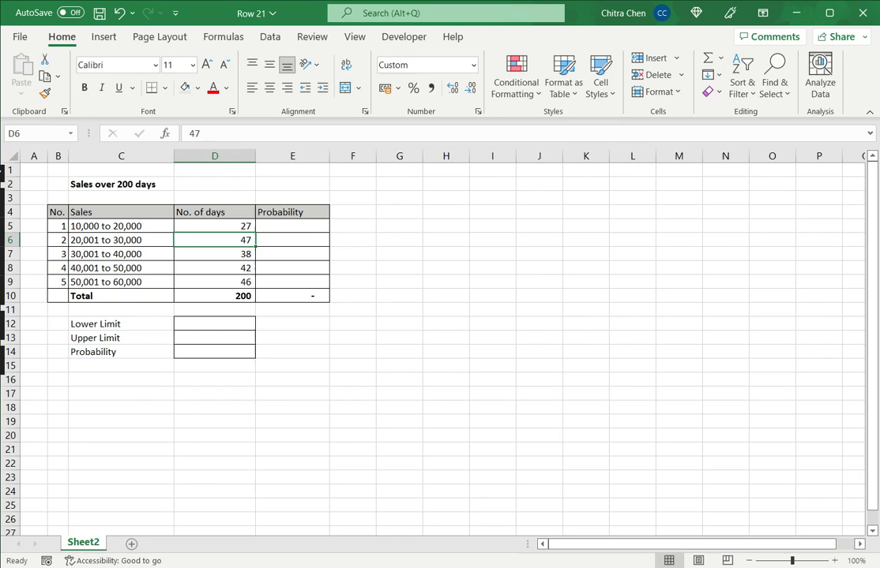
pyautogui.click(292, 227)
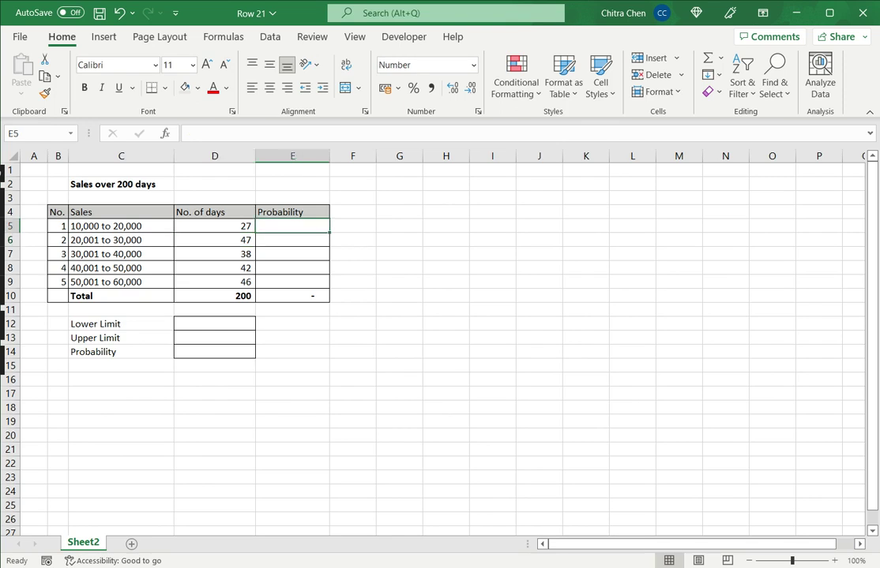
pyautogui.click(121, 227)
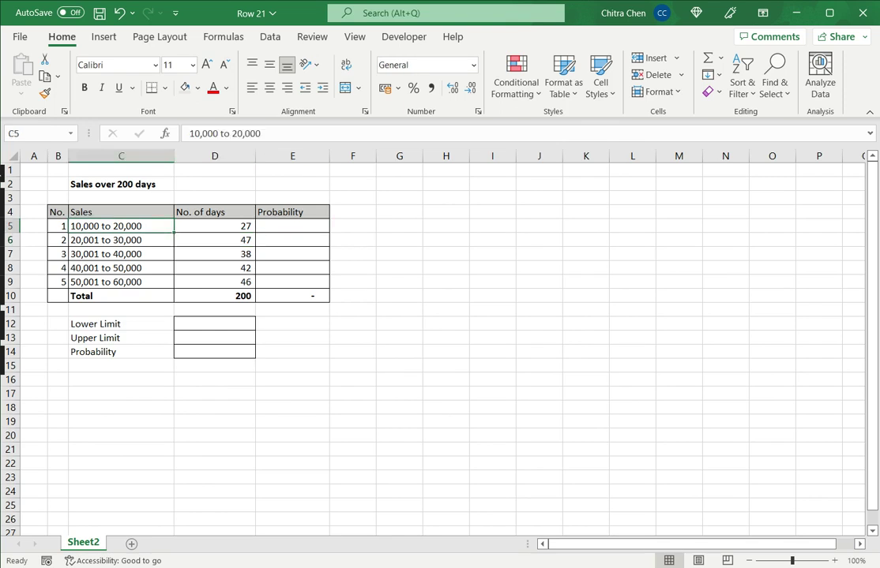
pyautogui.click(121, 240)
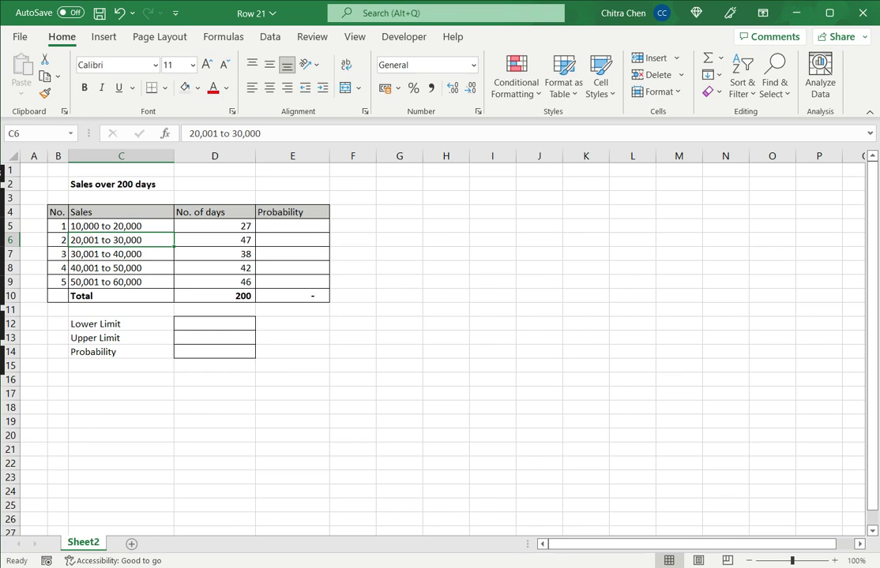
pyautogui.click(214, 227)
pyautogui.click(215, 240)
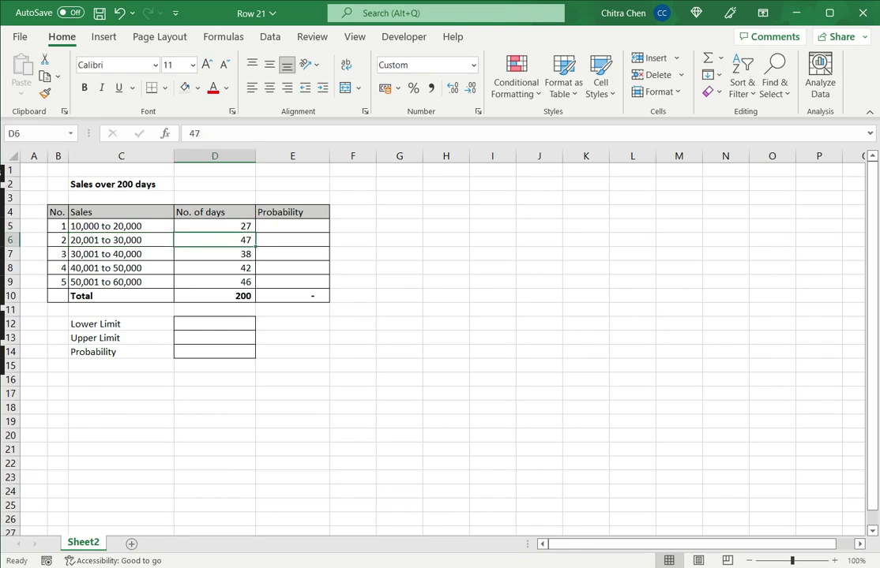
pyautogui.click(215, 227)
# Enter the formula =D5/D10 in cell E5 to calculate the probability of the 10,000 to 20,000 sales range
pyautogui.click(292, 226)
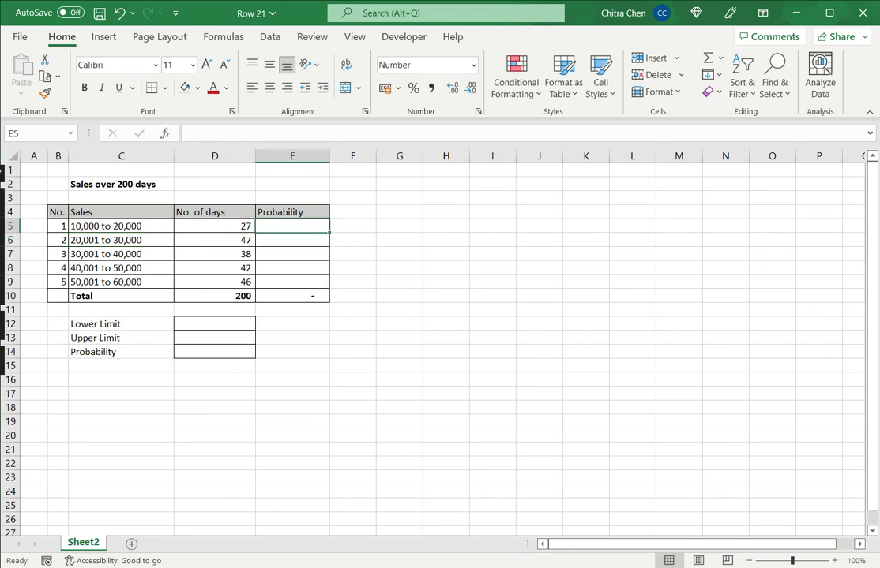
pyautogui.write('=')
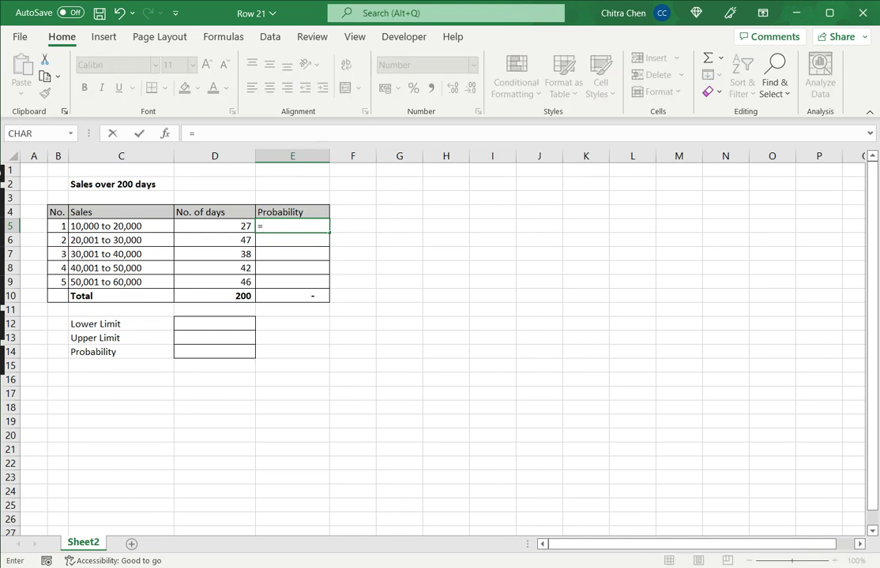
pyautogui.click(214, 227)
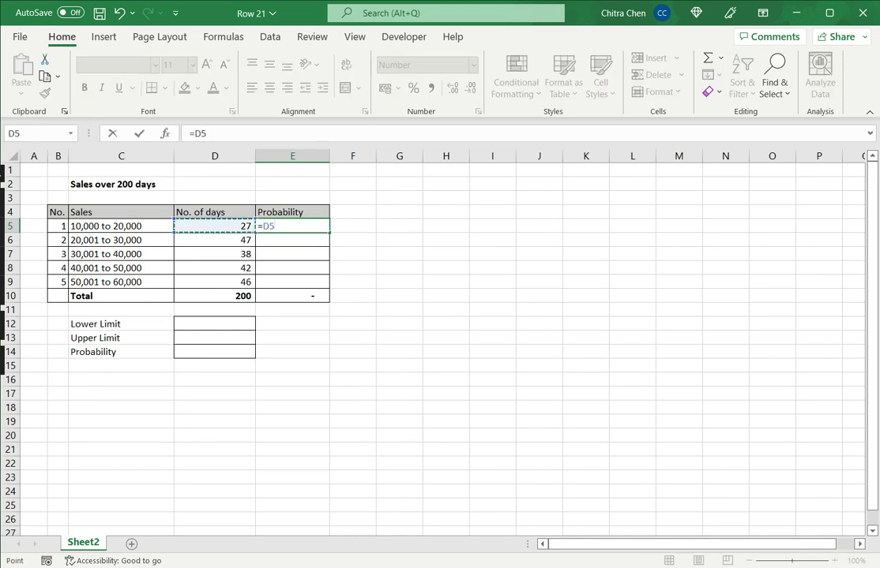
pyautogui.write('/')
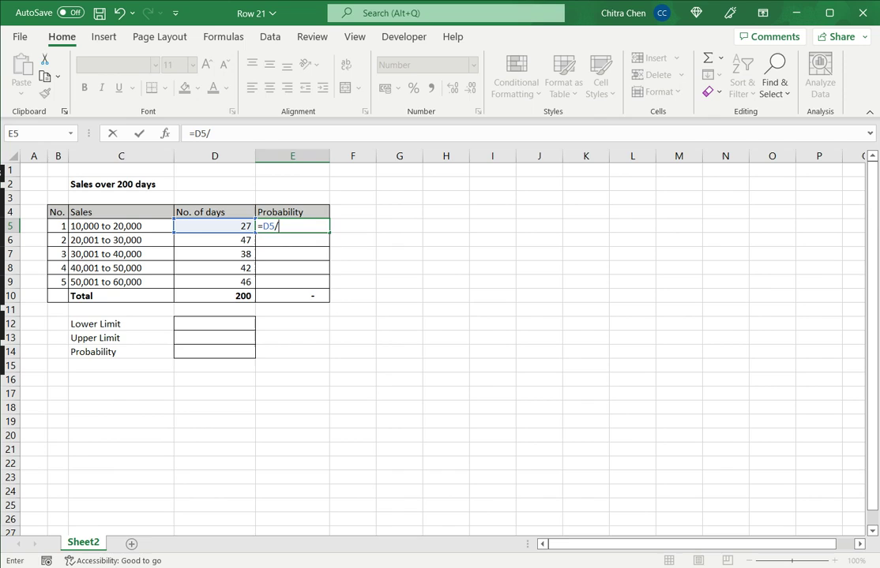
pyautogui.click(215, 296)
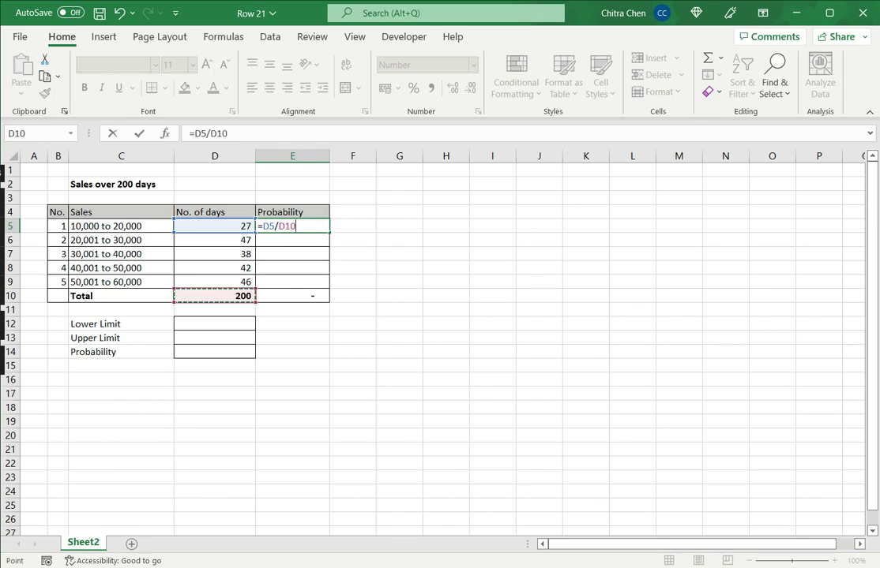
pyautogui.press('Return')
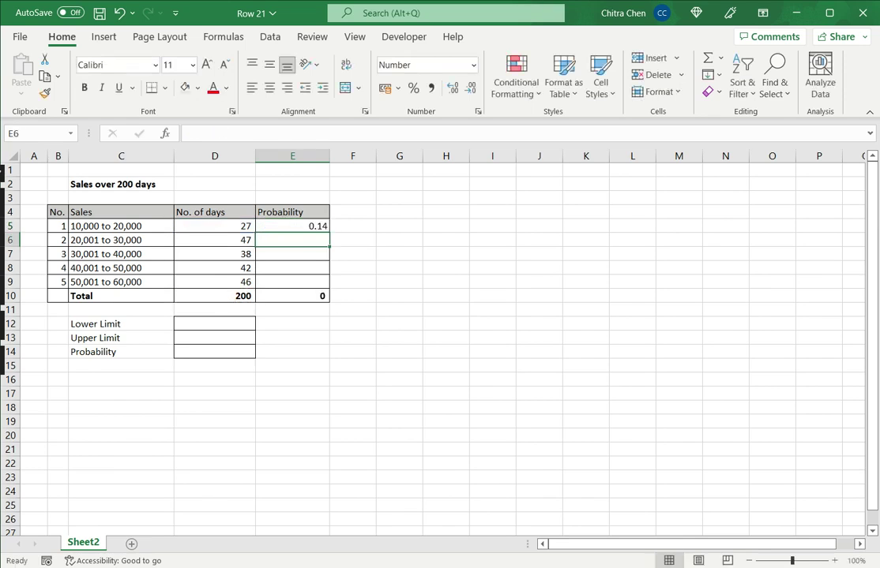
# Make the total reference in E5's formula absolute, as =D5/$D$10, and fill the formula down to E9
pyautogui.click(292, 226)
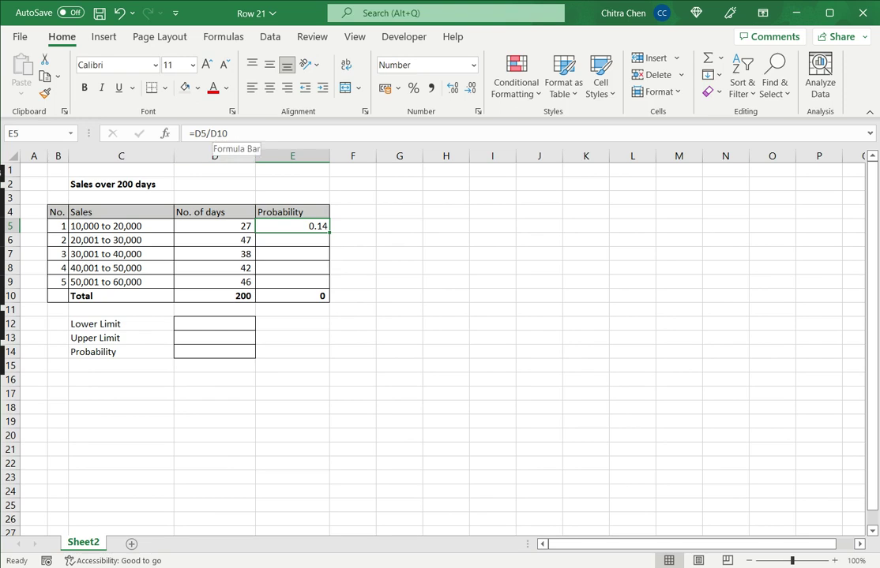
pyautogui.click(206, 134)
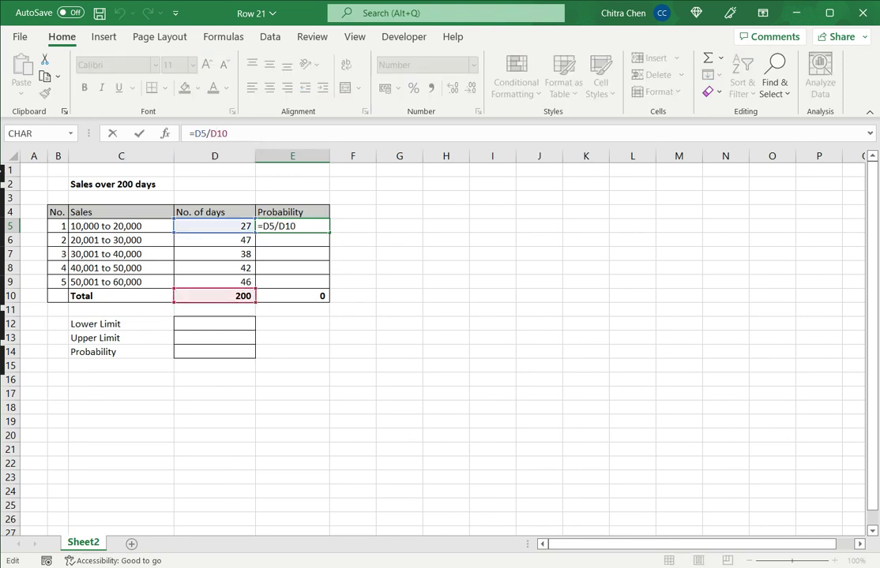
pyautogui.press('F4')
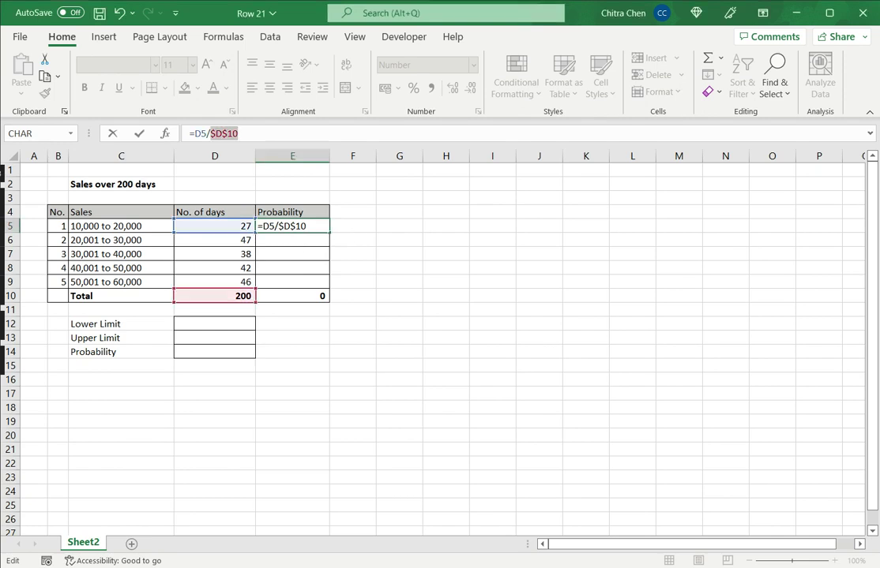
pyautogui.hotkey('ctrl', 'Return')
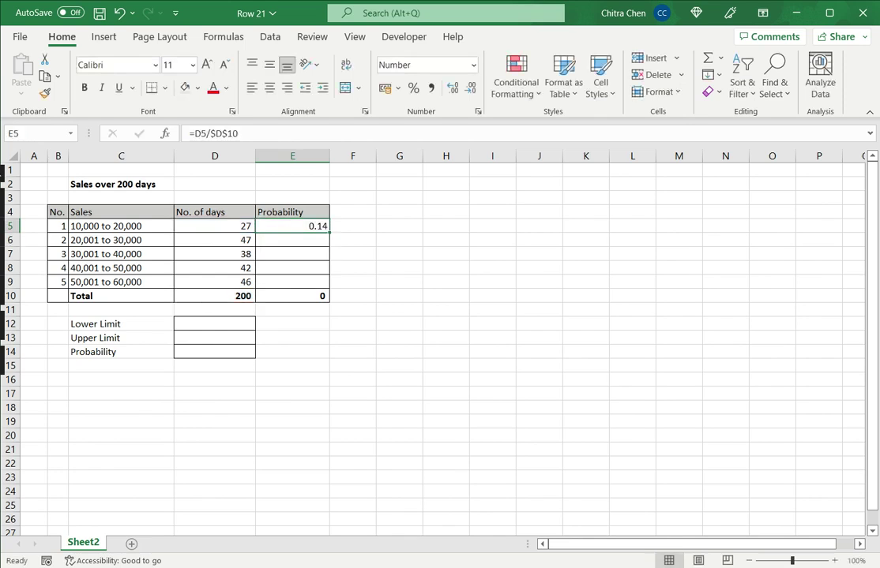
pyautogui.moveTo(329, 232); pyautogui.dragTo(329, 282)
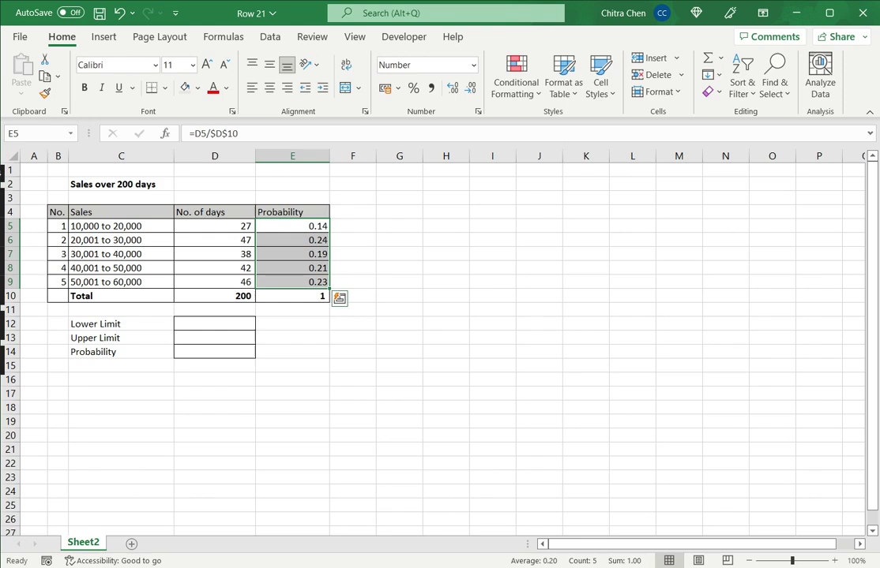
# Check the totals of the number of days and probability columns in cells D10 and E10
pyautogui.click(352, 282)
pyautogui.click(292, 296)
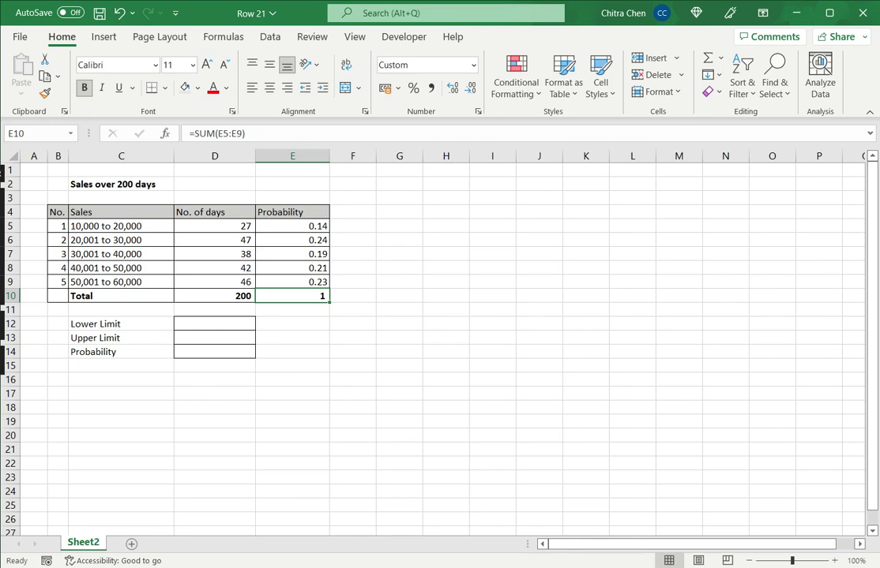
pyautogui.click(214, 227)
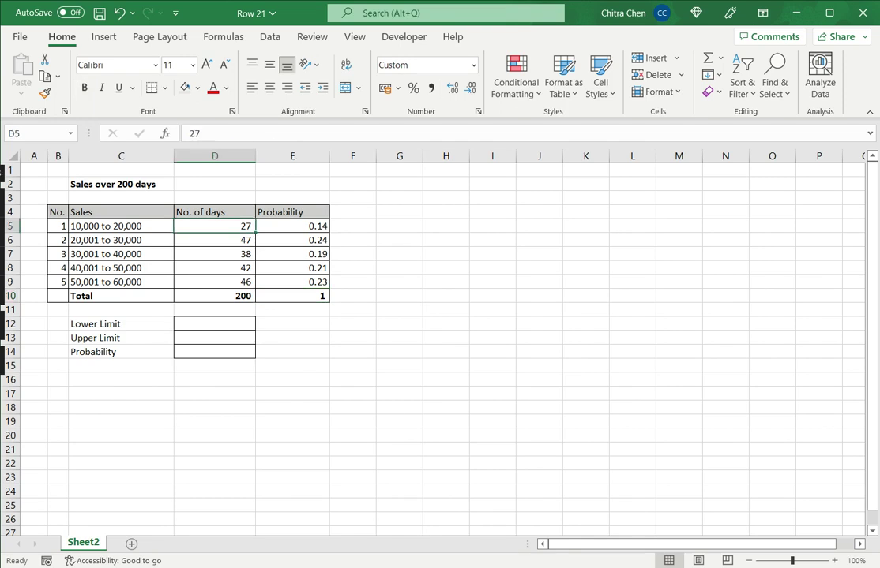
pyautogui.click(214, 296)
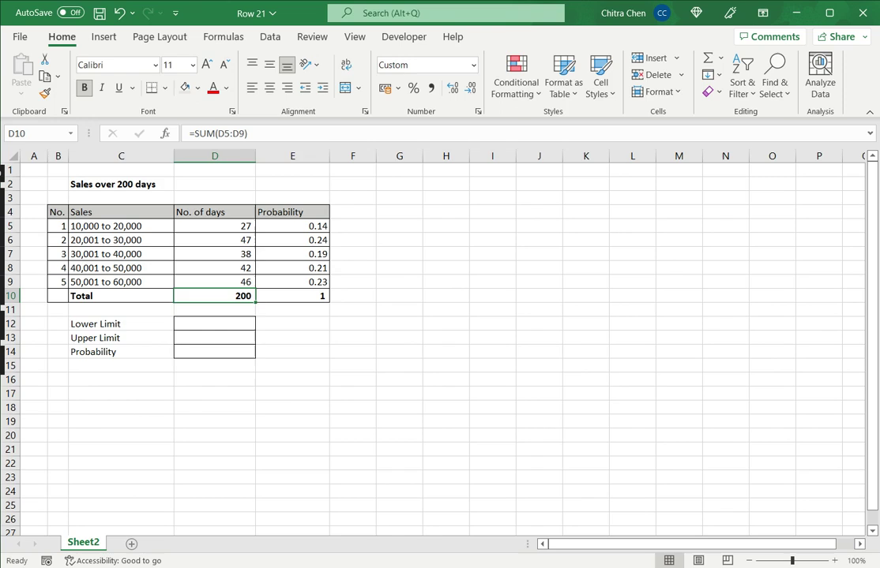
pyautogui.click(292, 296)
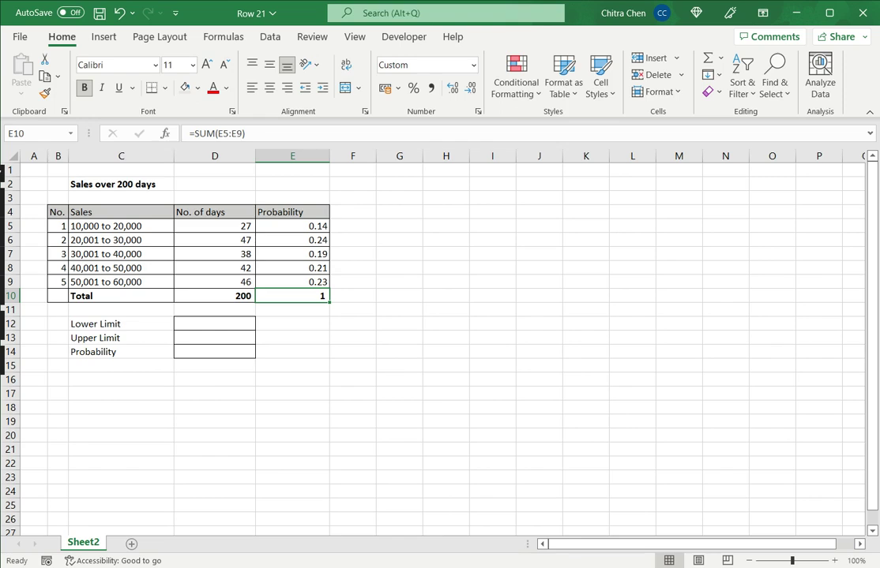
# Enter =PROB(B5:B9,E5:E9,D12,D13) in the Probability cell D14, using D12 as the lower limit and D13 as the upper limit
pyautogui.click(215, 352)
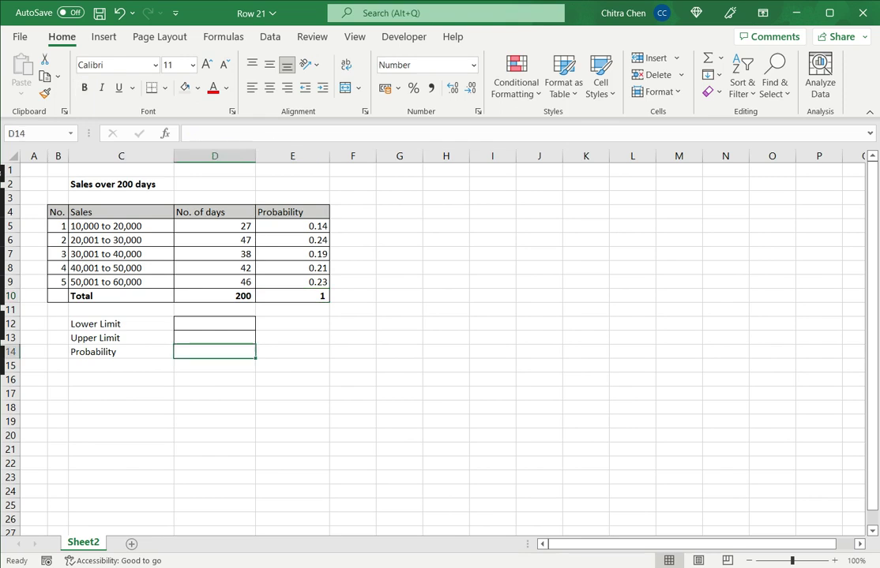
pyautogui.write('=')
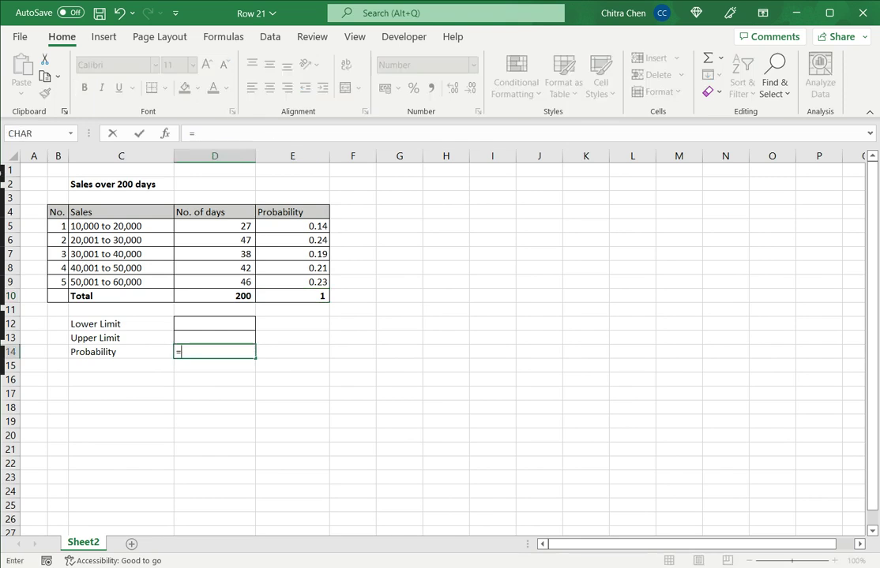
pyautogui.write('p')
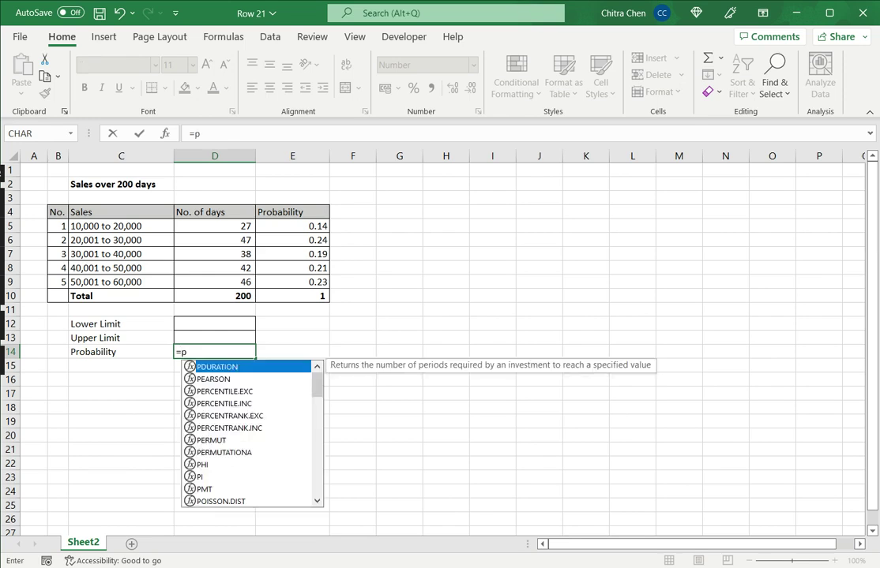
pyautogui.write('rob(')
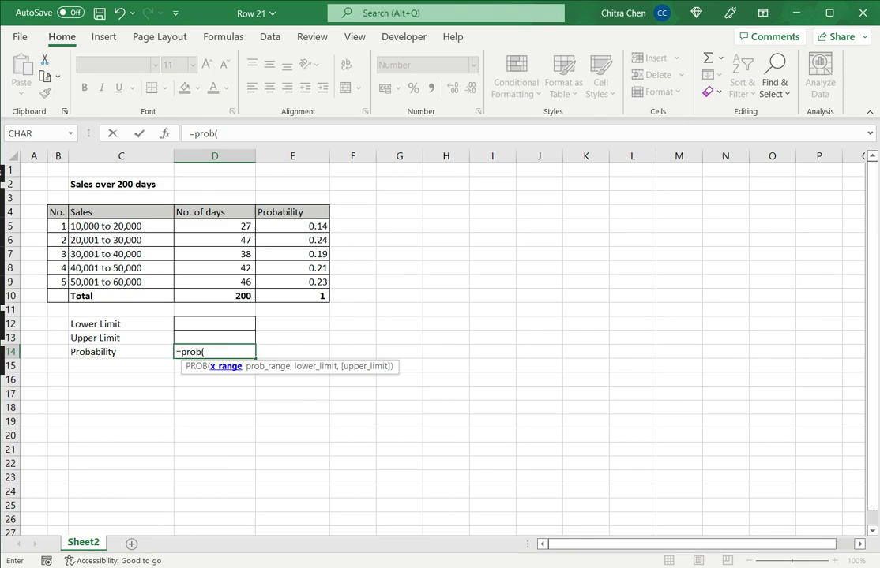
pyautogui.moveTo(59, 225); pyautogui.dragTo(60, 282)
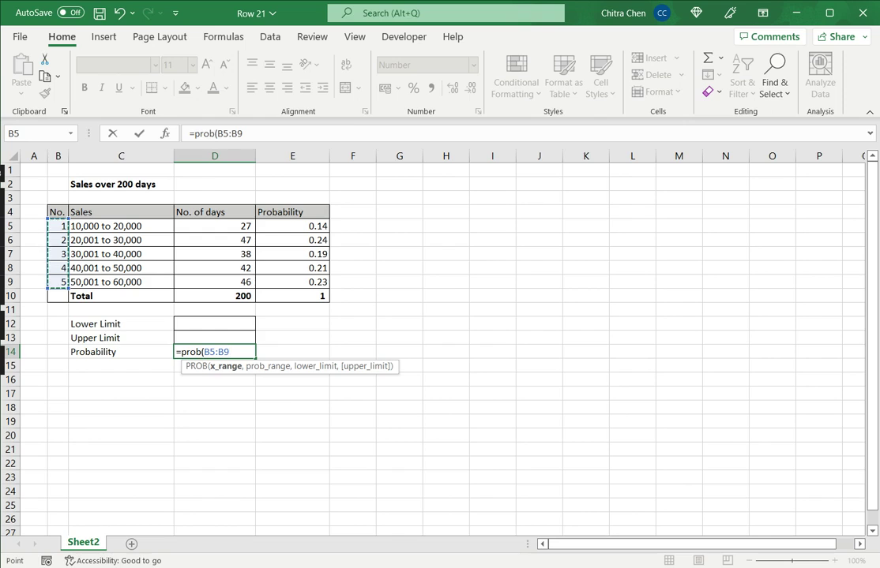
pyautogui.write(',')
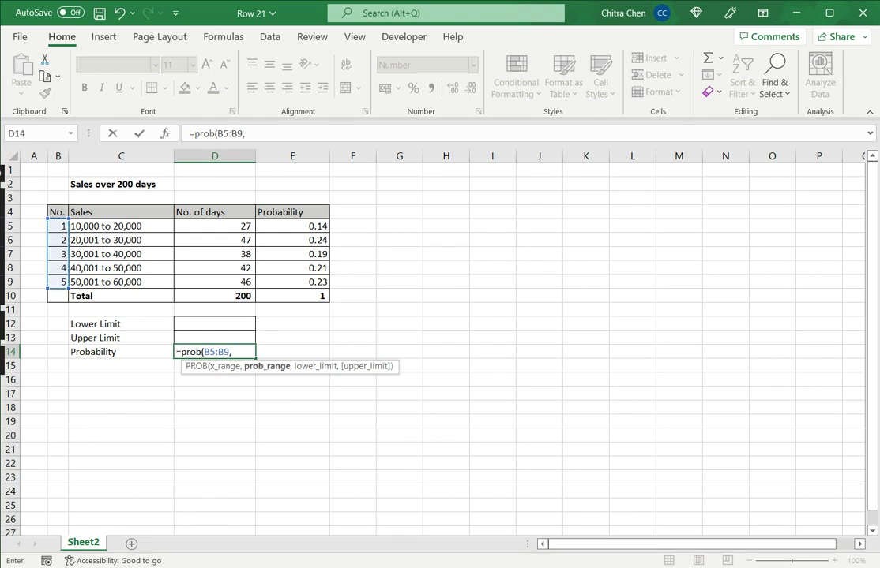
pyautogui.moveTo(312, 226); pyautogui.dragTo(312, 282)
pyautogui.write(',')
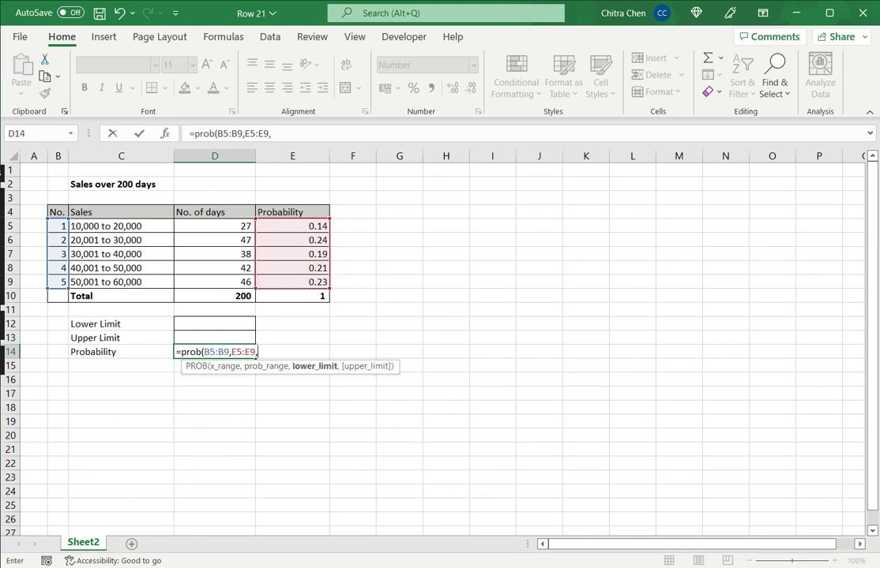
pyautogui.click(214, 325)
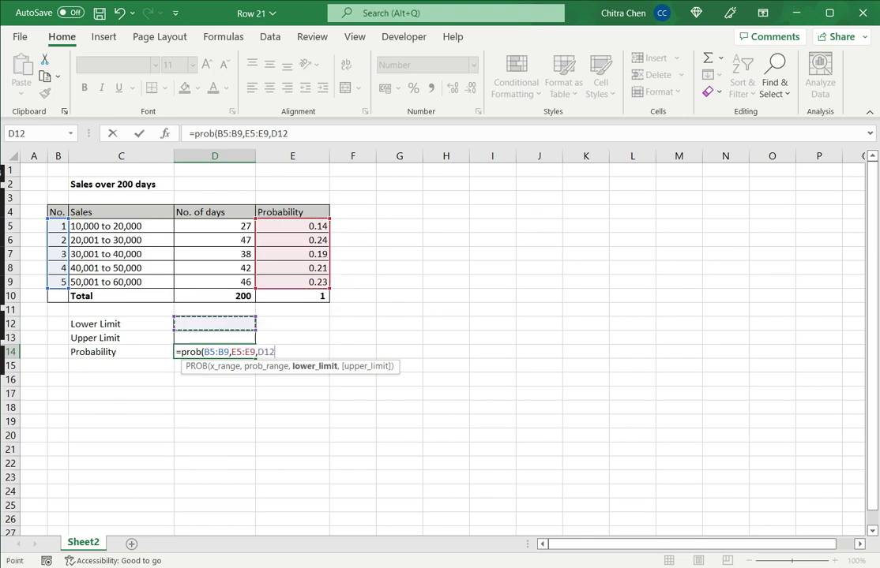
pyautogui.write(',')
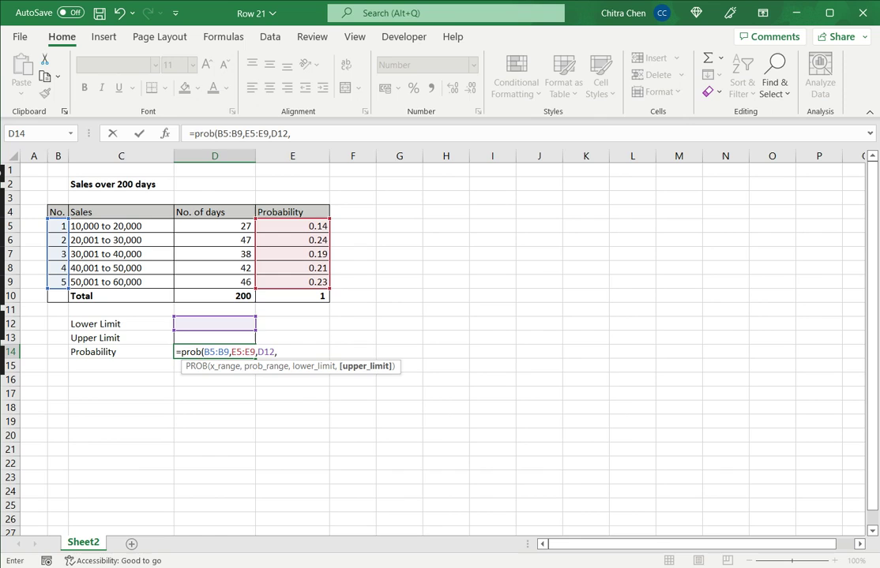
pyautogui.click(215, 338)
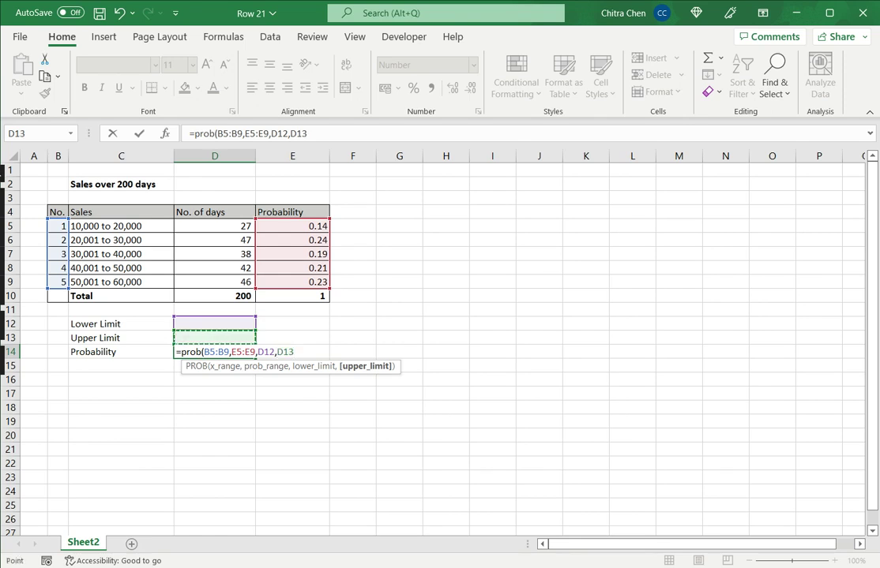
pyautogui.write(')')
pyautogui.press('Return')
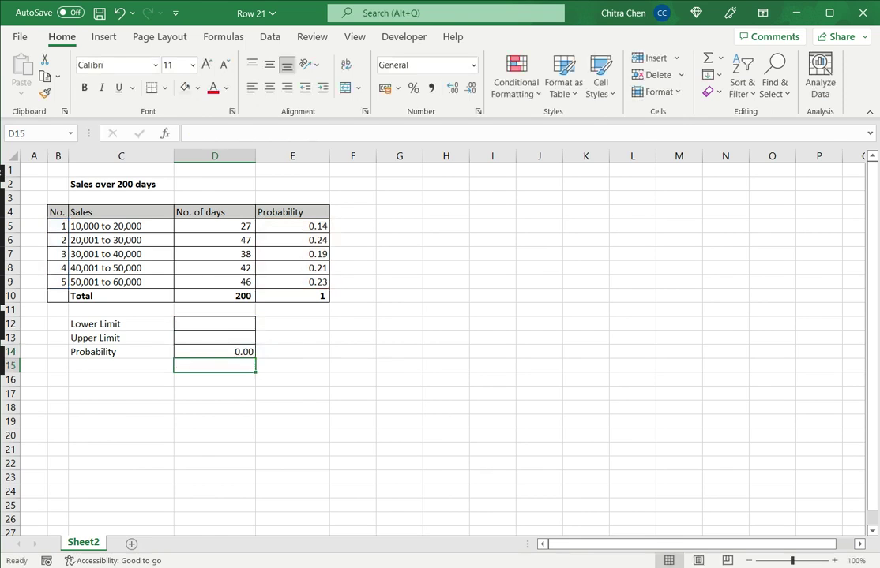
pyautogui.click(215, 352)
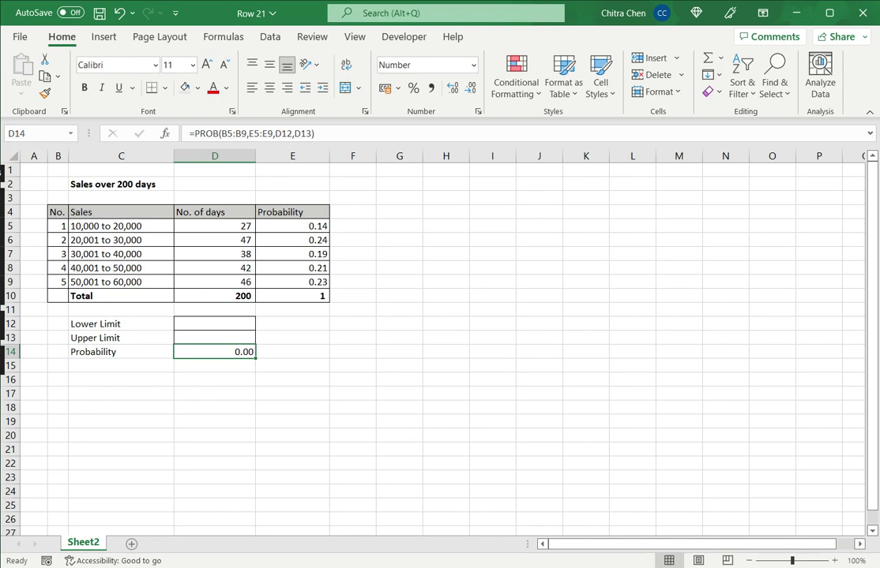
# Set the Lower Limit in D12 to 1 and the Upper Limit in D13 to 3
pyautogui.click(215, 324)
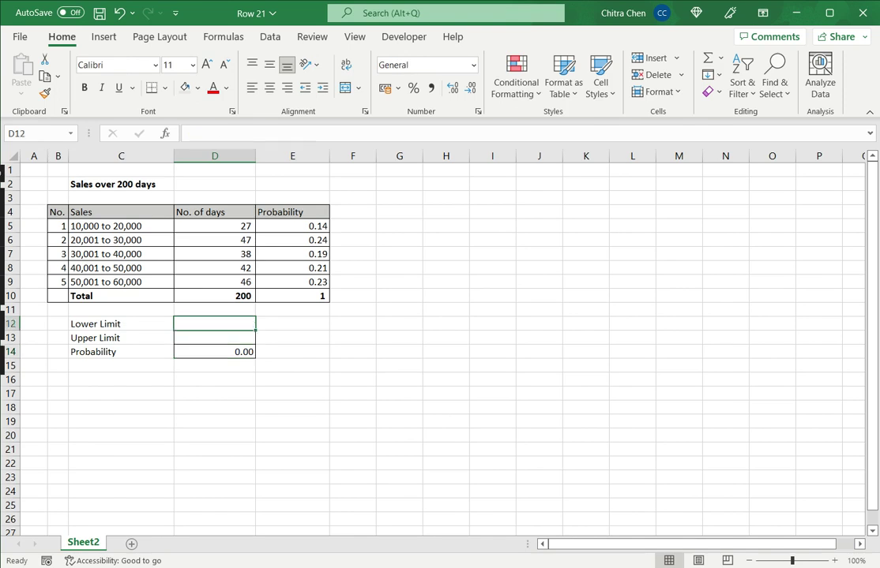
pyautogui.click(58, 226)
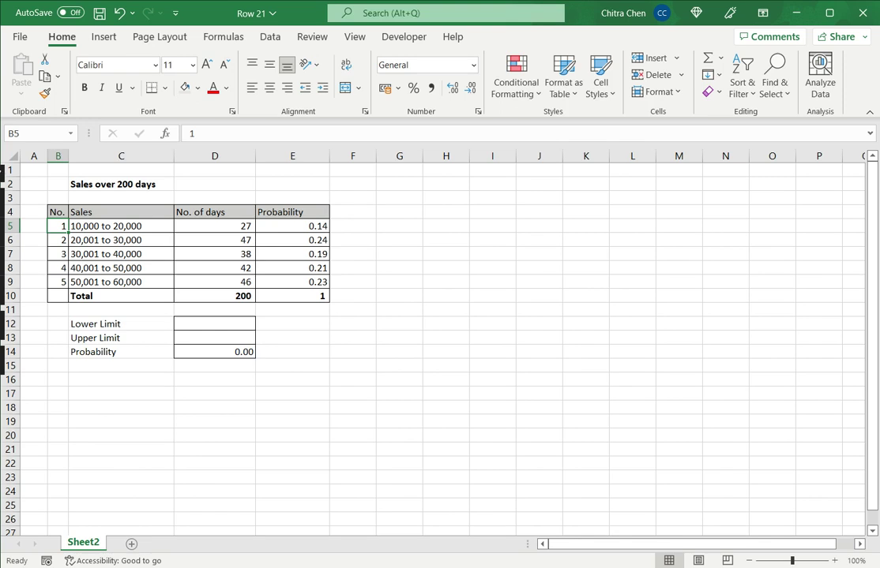
pyautogui.click(215, 324)
pyautogui.write('1')
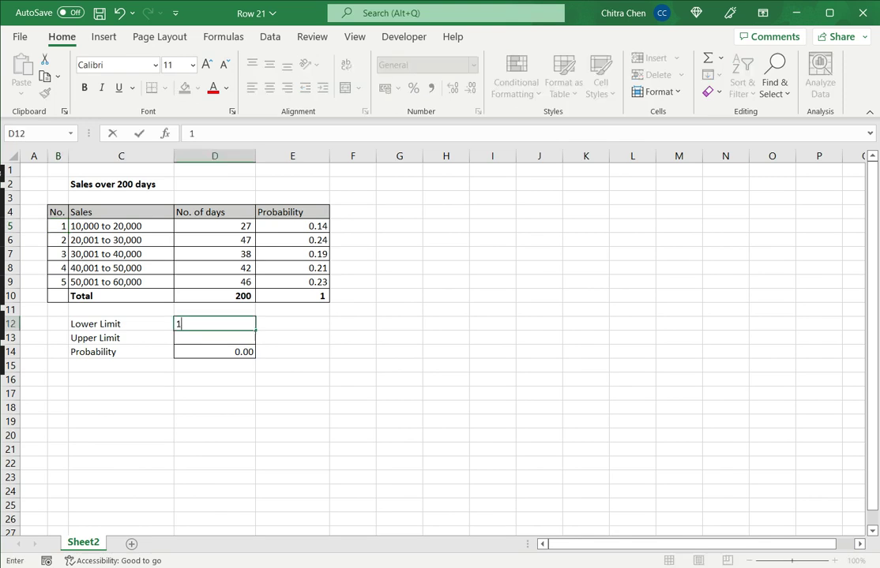
pyautogui.press('Return')
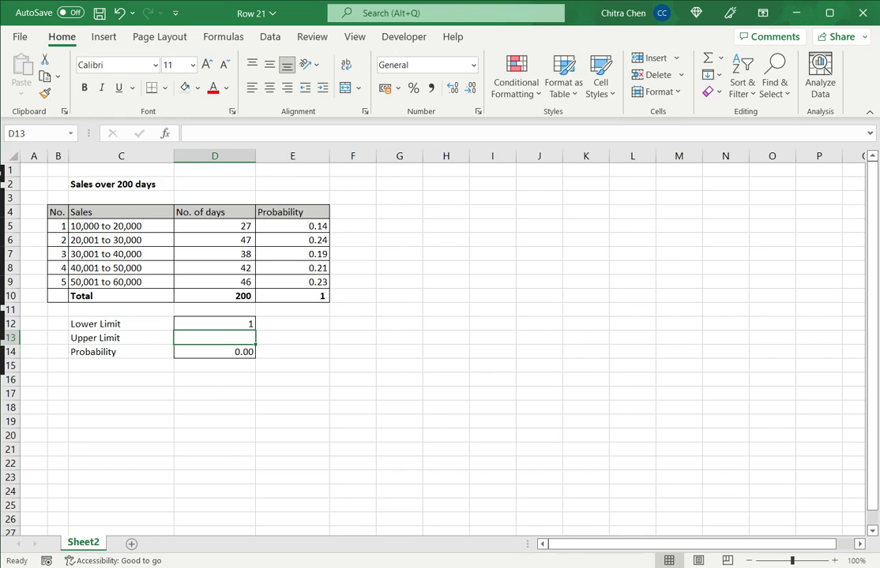
pyautogui.write('3')
pyautogui.press('Return')
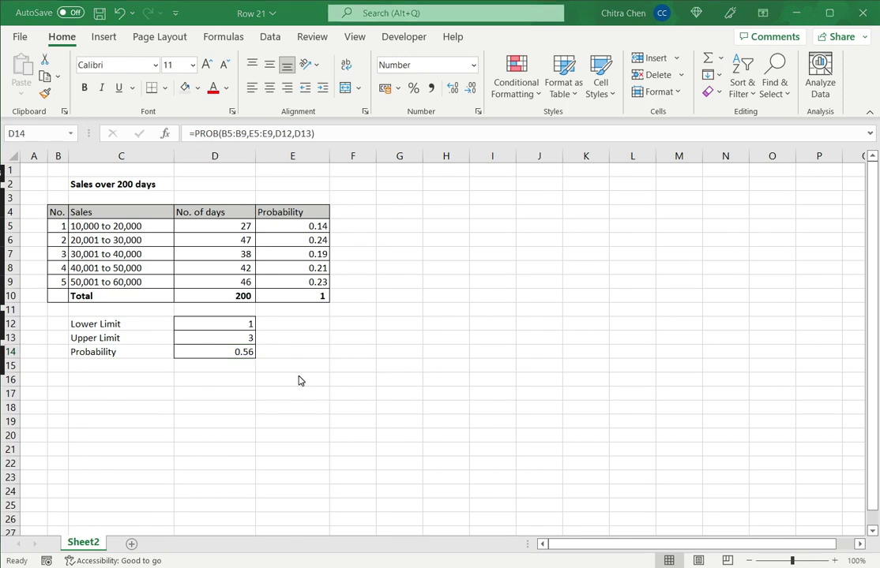
# Format the PROB result in cell D14 as a percentage
pyautogui.click(240, 354)
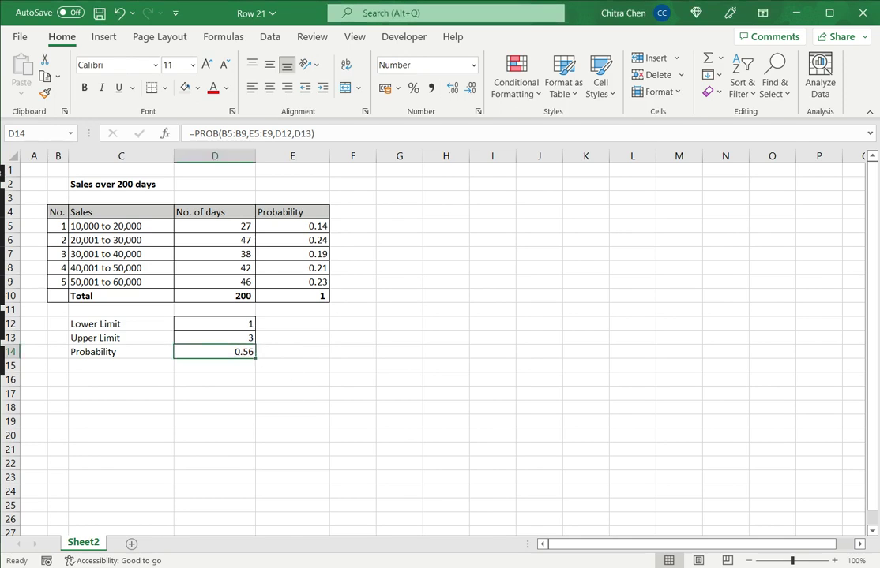
pyautogui.click(414, 89)
pyautogui.click(292, 352)
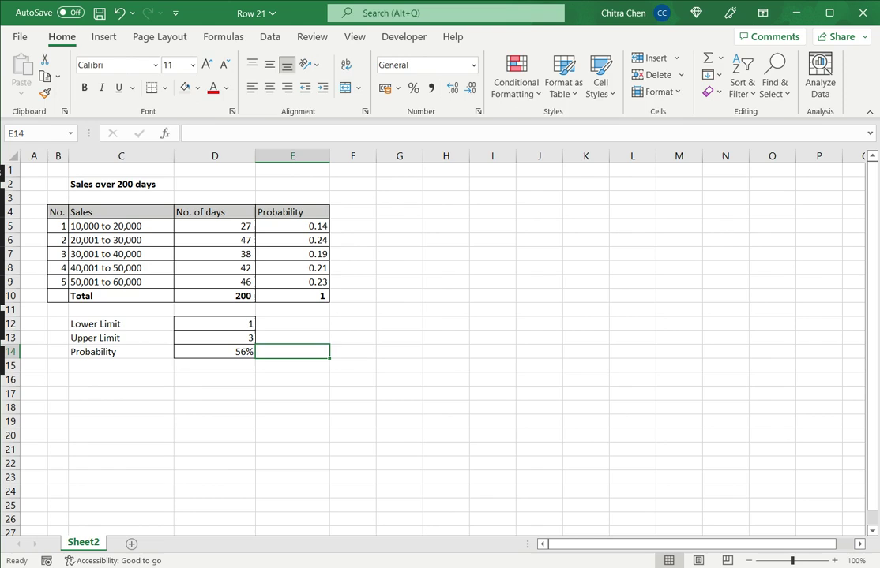
pyautogui.click(214, 338)
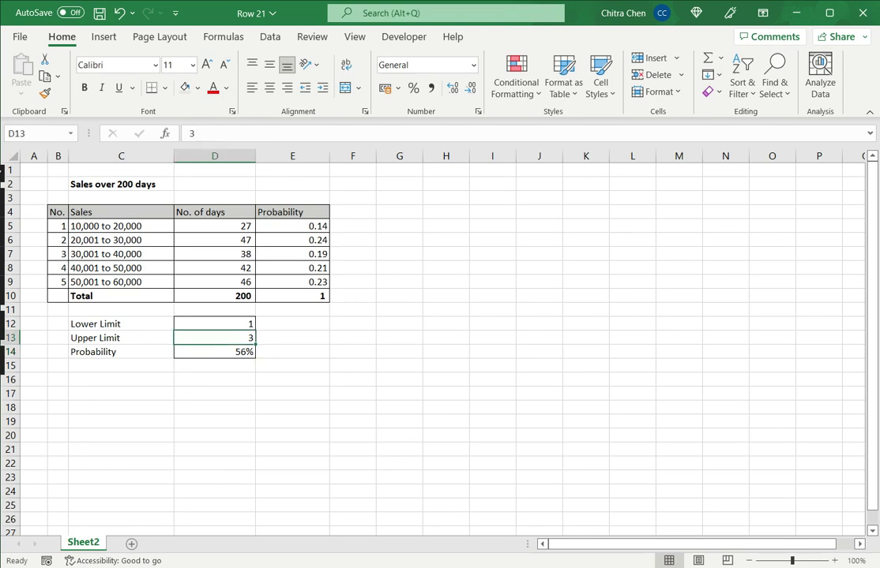